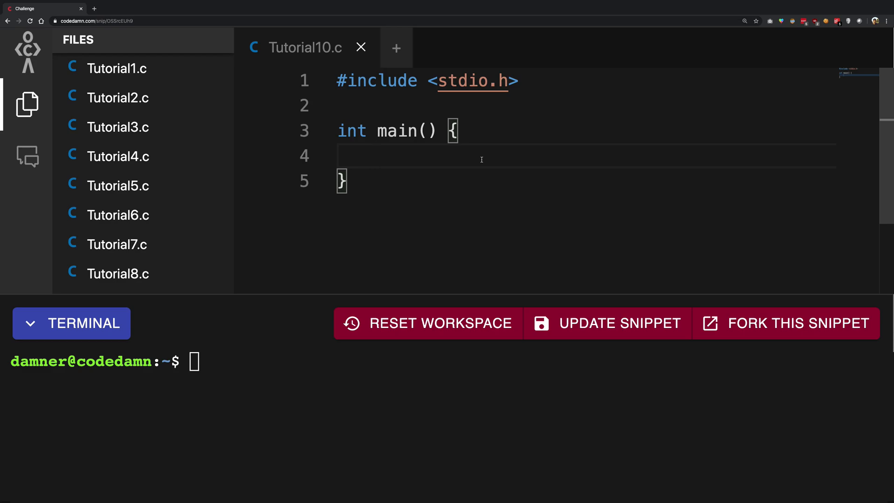
{"action": "type", "text": "pri"}
{"action": "type", "text": "nt"}
- Replace the draft "Hello there!" greeting so the format string reads "How are you %s?"
{"action": "key", "text": "Return"}
{"action": "type", "text": "\""}
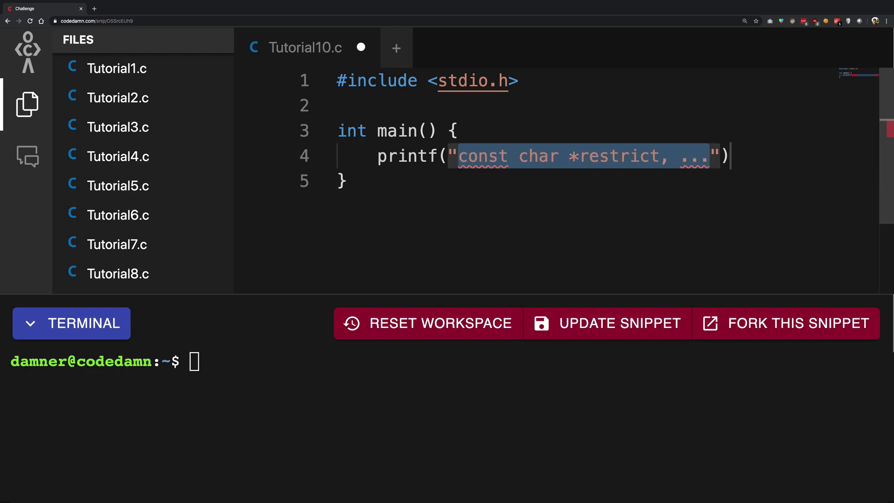
{"action": "type", "text": "Hello there"}
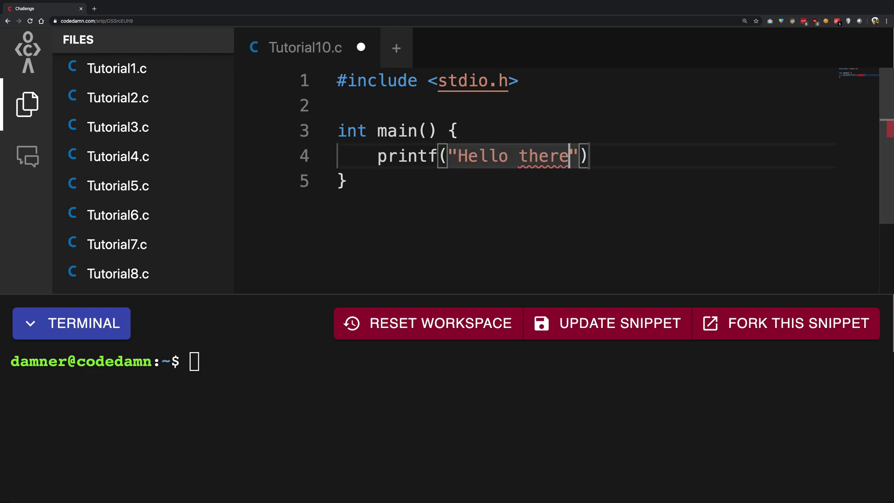
{"action": "type", "text": "! How a"}
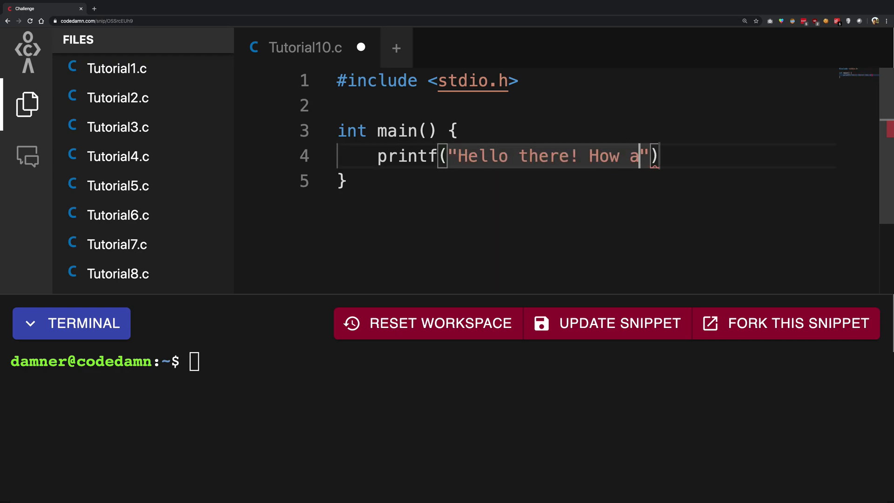
{"action": "type", "text": "re you"}
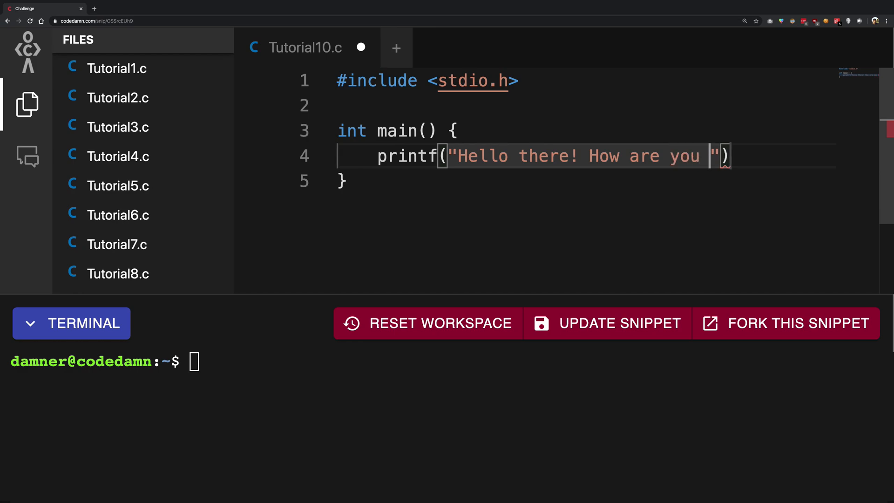
{"action": "left_click_drag", "start_coordinate": [588, 156], "coordinate": [458, 155]}
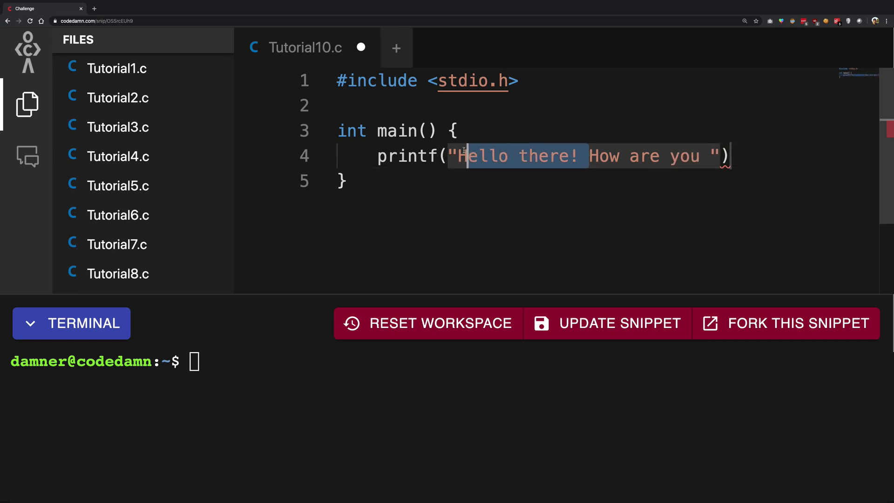
{"action": "key", "text": "BackSpace"}
{"action": "left_click", "coordinate": [563, 156]}
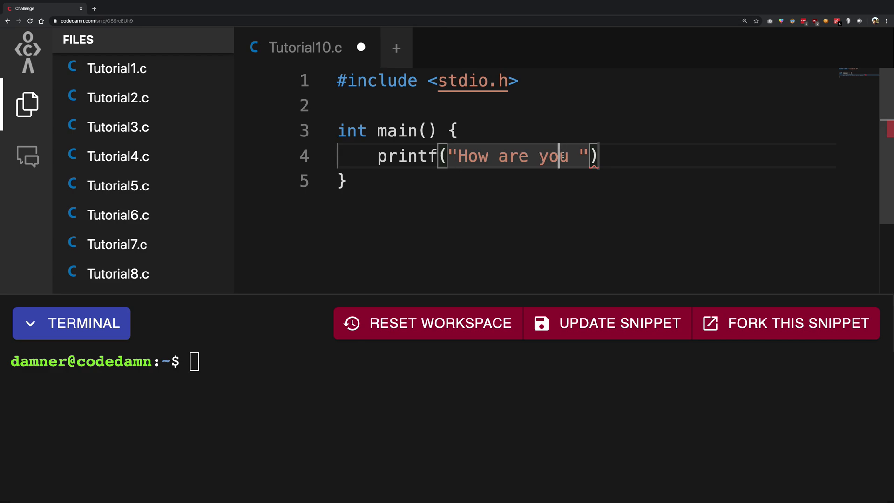
{"action": "key", "text": "Right"}
{"action": "key", "text": "Right"}
{"action": "type", "text": "Mehul?"}
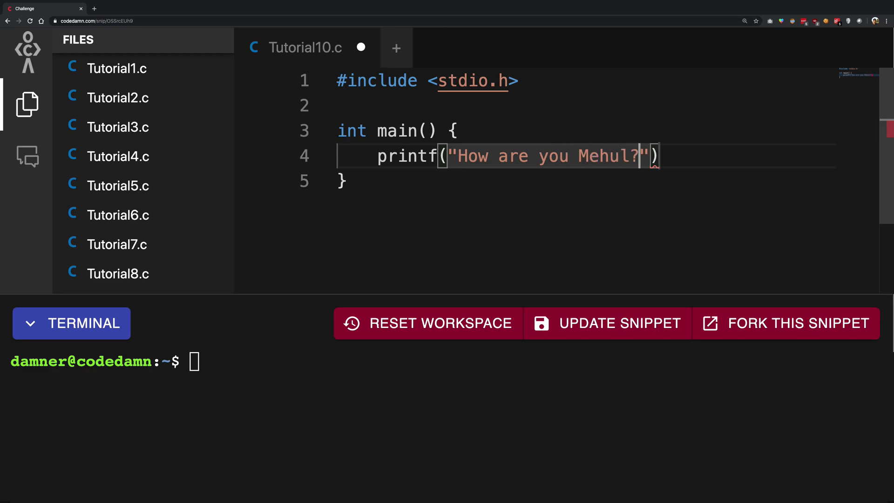
{"action": "key", "text": "shift+Left"}
{"action": "key", "text": "shift+Left"}
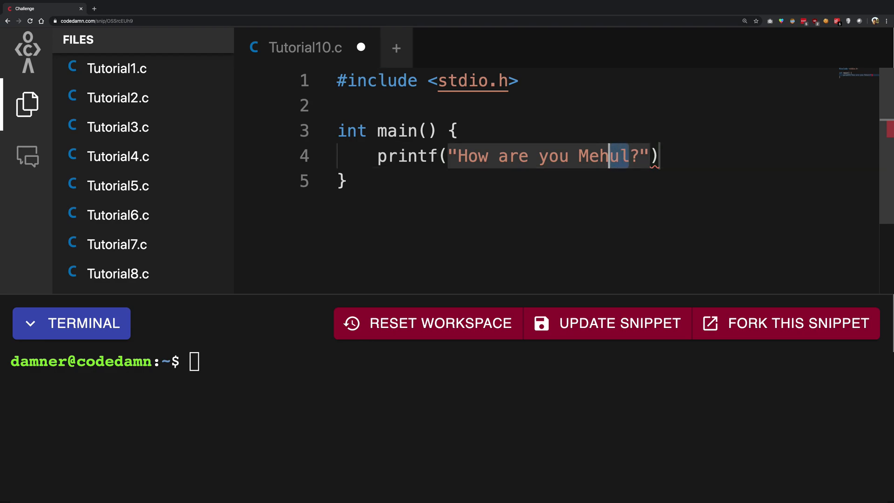
{"action": "key", "text": "shift+Left"}
{"action": "key", "text": "shift+Left"}
{"action": "key", "text": "shift+Left"}
{"action": "type", "text": "%s"}
{"action": "key", "text": "Right"}
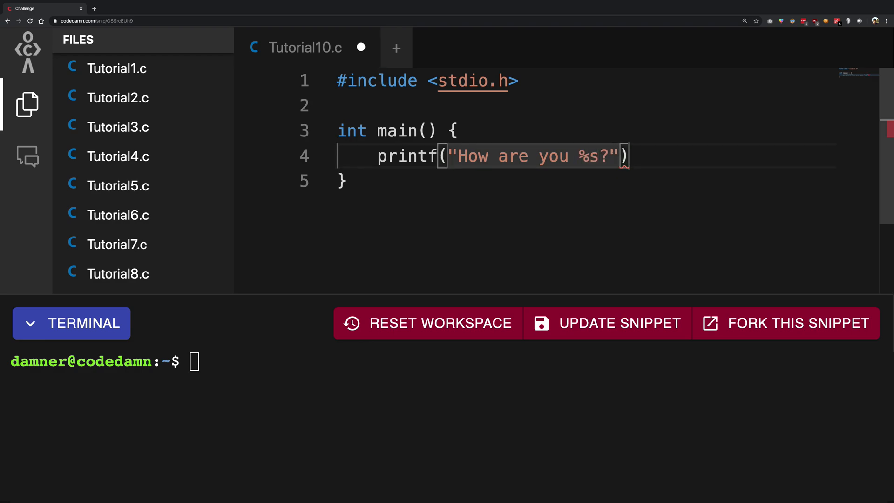
{"action": "key", "text": "Right"}
{"action": "type", "text": ","}
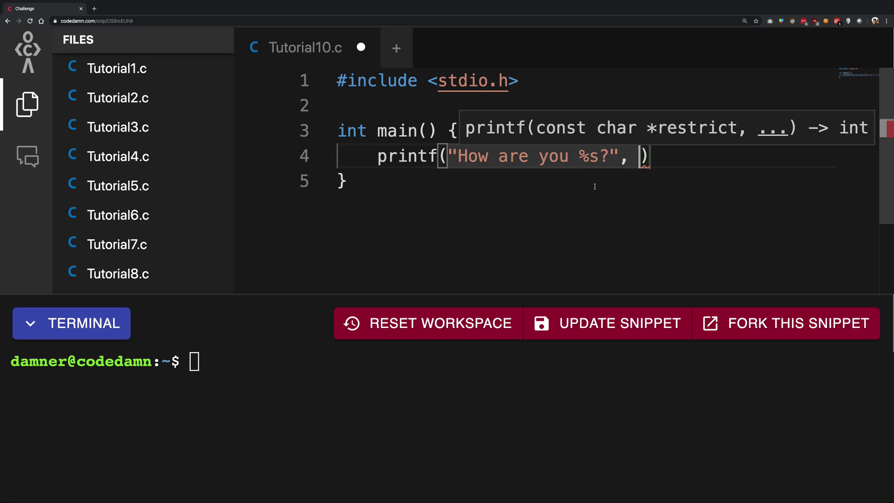
- Supply "Mehul" as the %s argument, completing printf("How are you %s?", "Mehul"); and save Tutorial10.c
{"action": "key", "text": "Escape"}
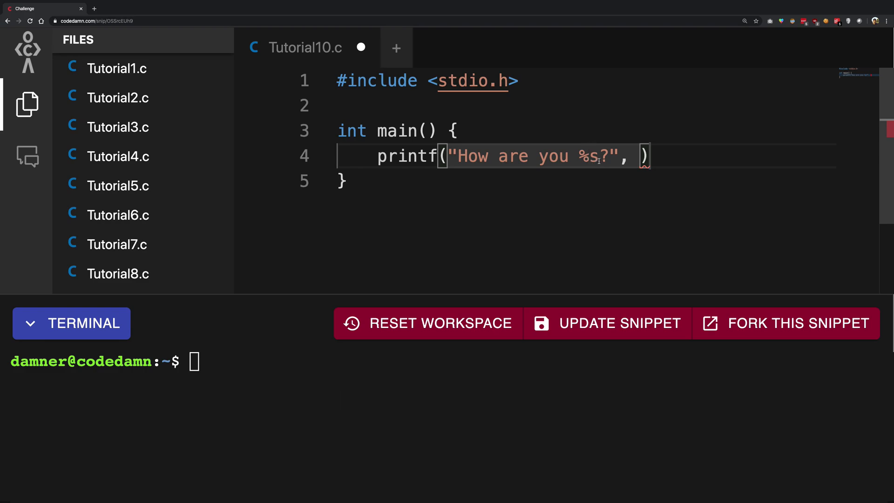
{"action": "double_click", "coordinate": [594, 160]}
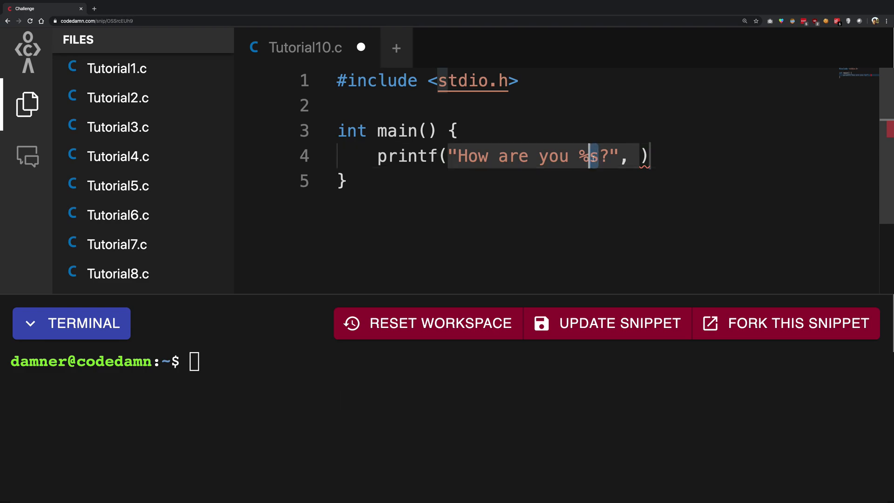
{"action": "left_click", "coordinate": [637, 155]}
{"action": "type", "text": "\"Me"}
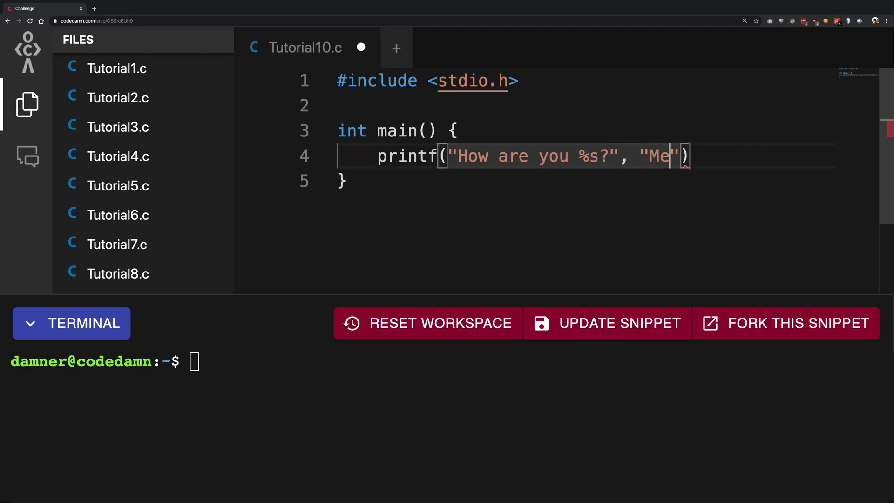
{"action": "type", "text": "hul\");"}
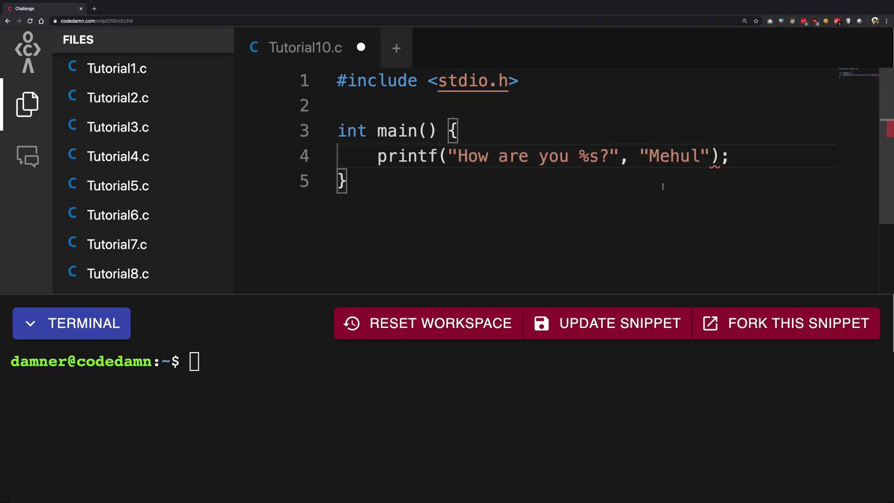
{"action": "left_click_drag", "start_coordinate": [640, 155], "coordinate": [710, 155]}
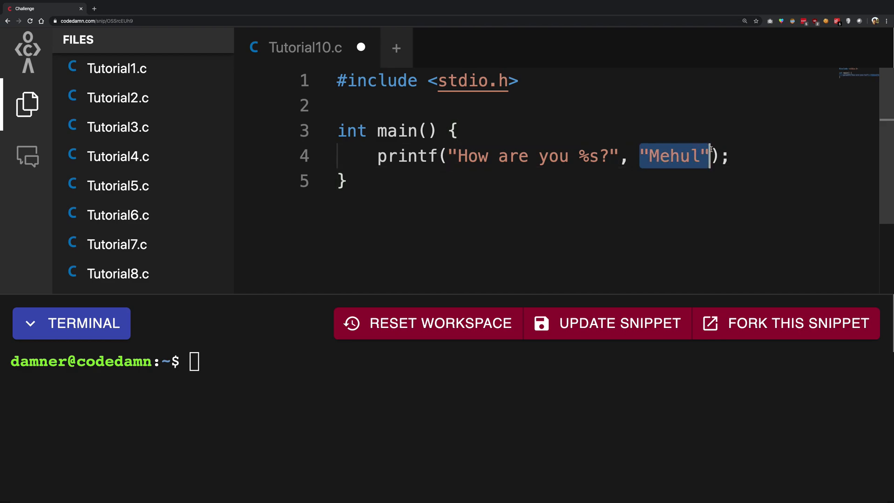
{"action": "key", "text": "ctrl+s"}
- Compile with gcc Tutorial10.c and run ./a.out, printing "How are you Mehul?"
{"action": "left_click", "coordinate": [194, 389]}
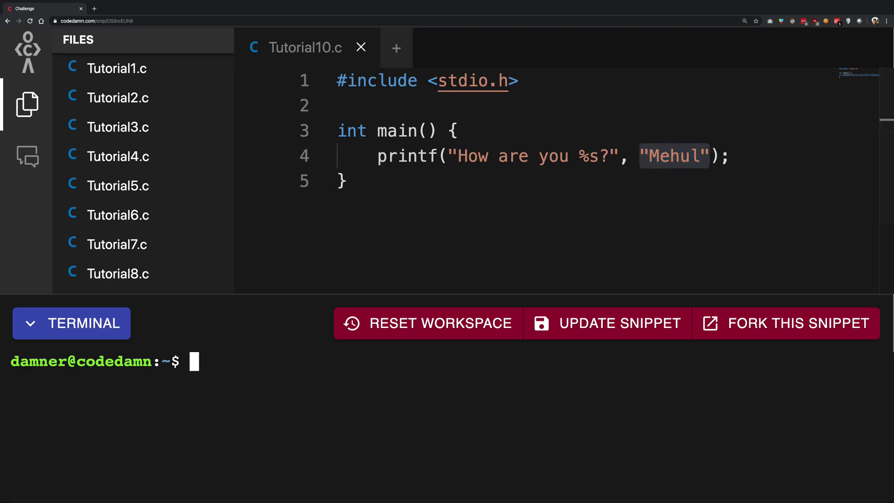
{"action": "type", "text": "gcc Tutorial1"}
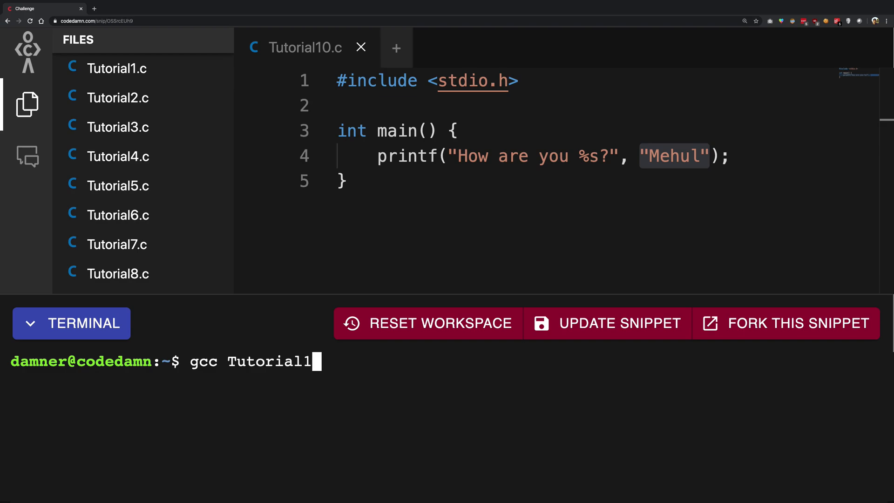
{"action": "type", "text": "0"}
{"action": "key", "text": "Tab"}
{"action": "key", "text": "Return"}
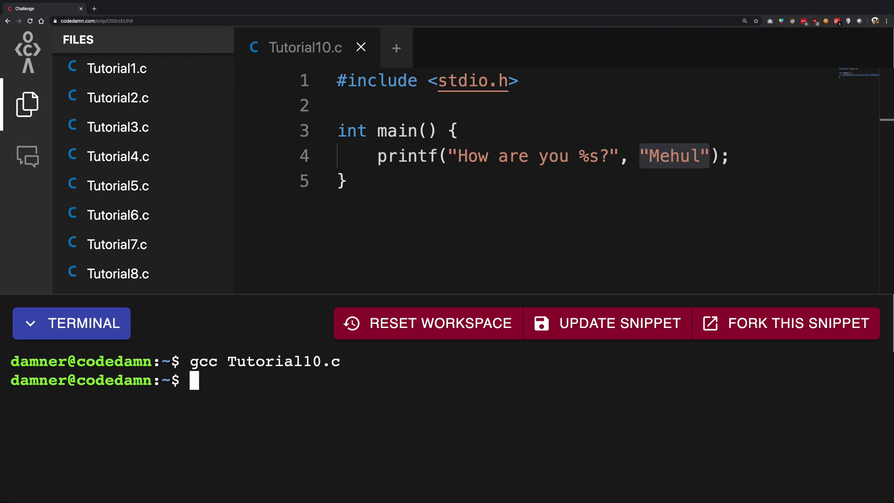
{"action": "type", "text": "./a.out"}
{"action": "key", "text": "Return"}
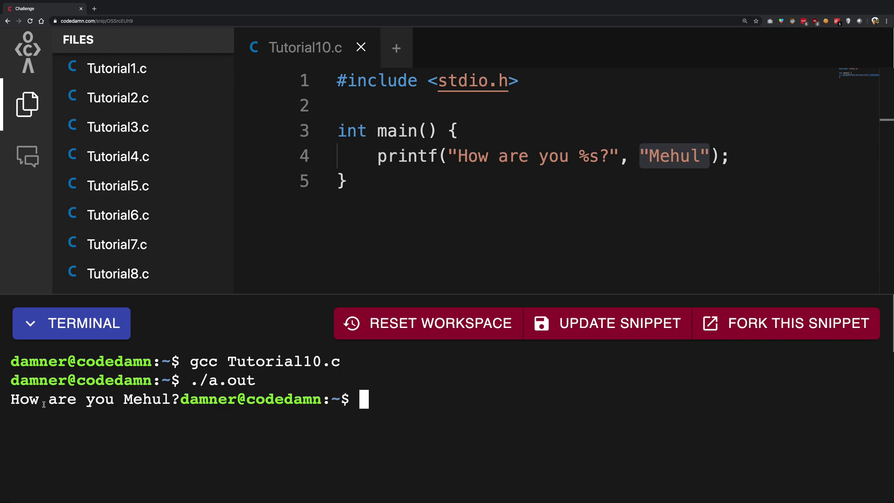
{"action": "left_click_drag", "start_coordinate": [43, 404], "coordinate": [134, 400]}
{"action": "left_click", "coordinate": [137, 398]}
{"action": "type", "text": "c"}
{"action": "type", "text": "lear"}
- Clear the terminal, replace the "Mehul" argument with myName, and add a blank line above printf
{"action": "key", "text": "Return"}
{"action": "left_click", "coordinate": [496, 156]}
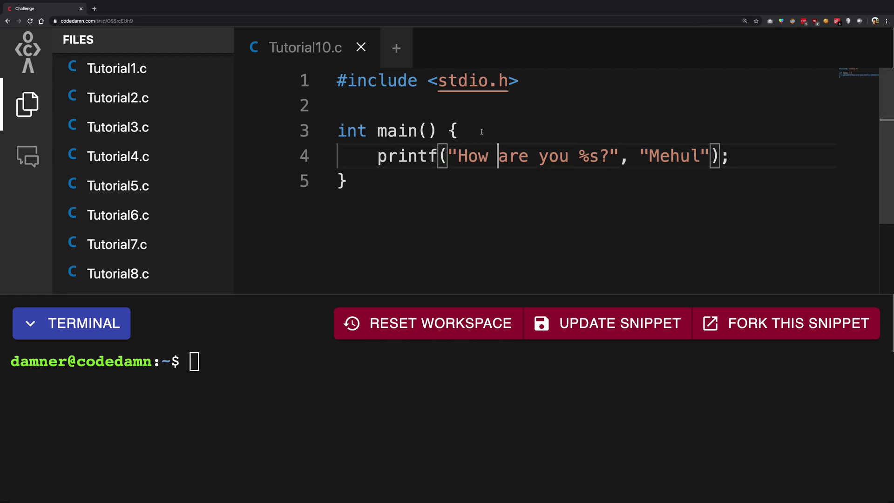
{"action": "left_click_drag", "start_coordinate": [640, 155], "coordinate": [709, 156]}
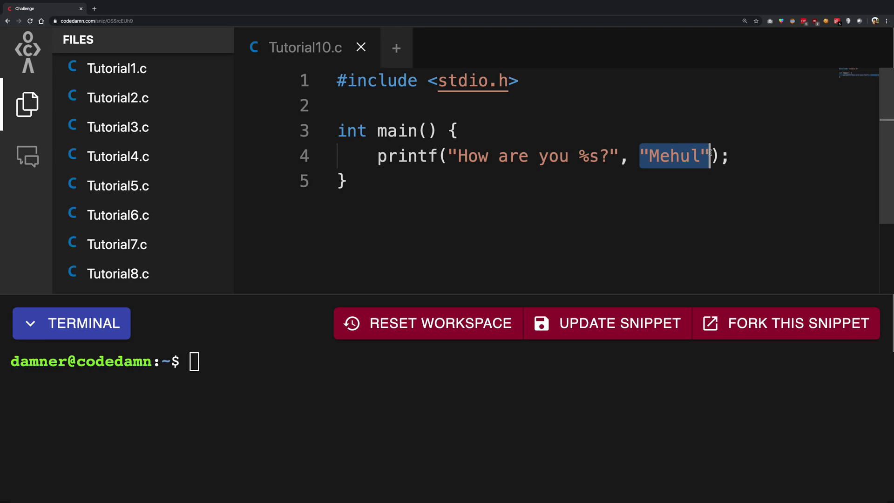
{"action": "key", "text": "BackSpace"}
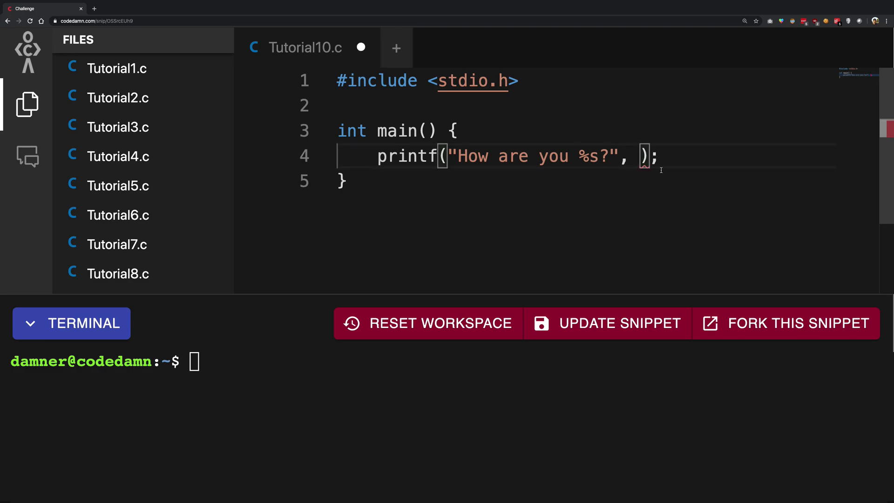
{"action": "type", "text": "myName"}
{"action": "key", "text": "Up"}
{"action": "key", "text": "Return"}
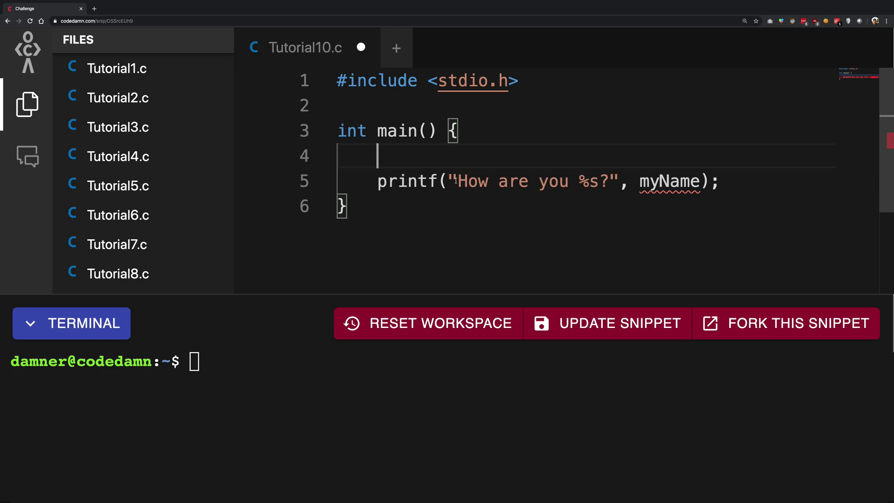
{"action": "left_click_drag", "start_coordinate": [458, 181], "coordinate": [579, 181]}
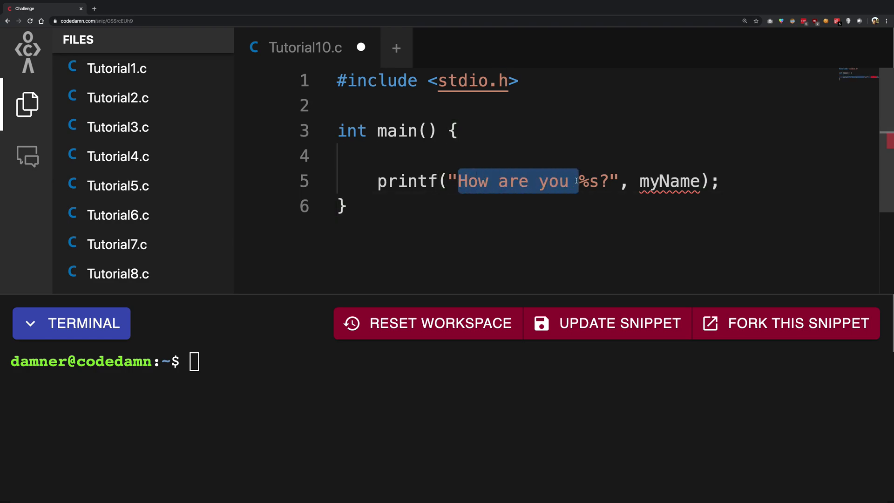
- Declare char myName[] = "Mehul"; on the empty line above the printf call
{"action": "left_click", "coordinate": [498, 156]}
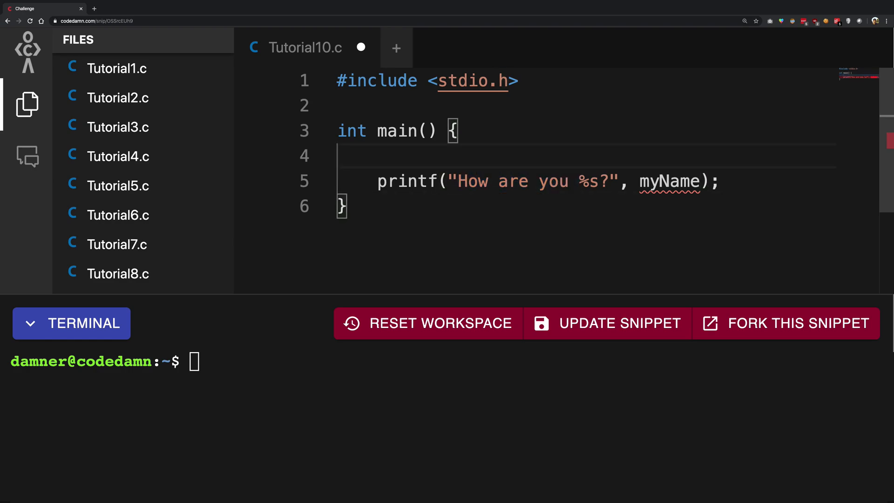
{"action": "type", "text": "char "}
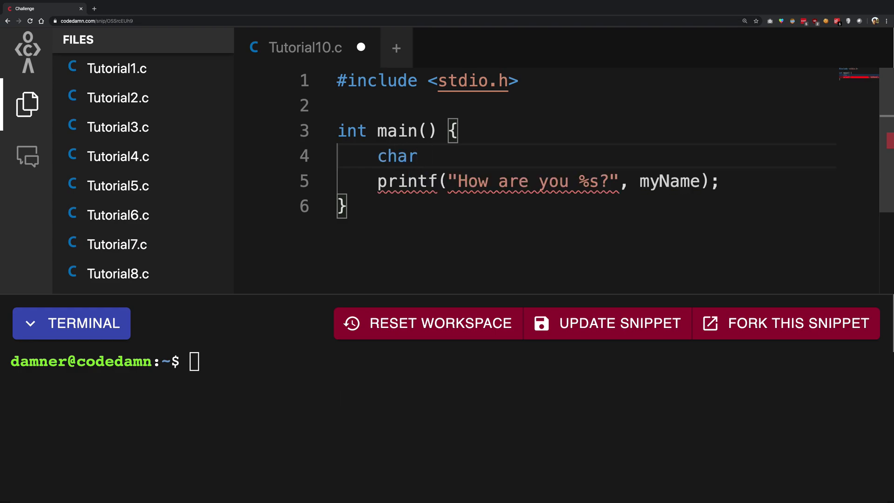
{"action": "type", "text": "myNam"}
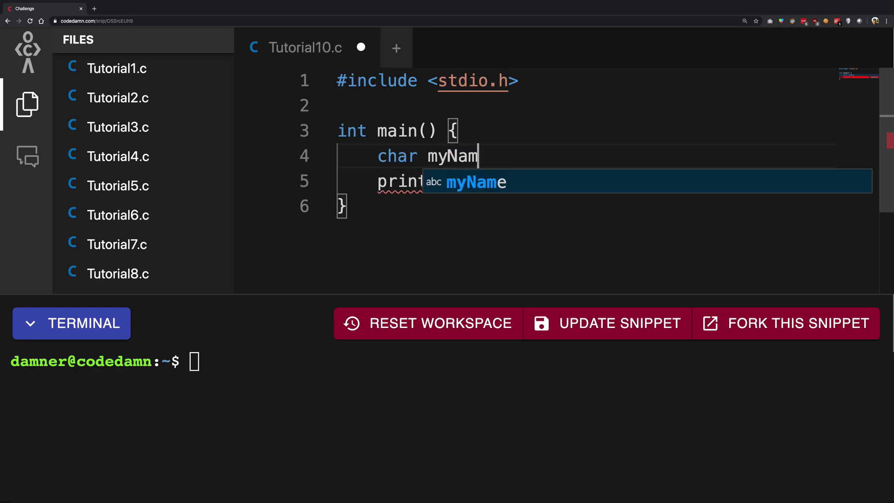
{"action": "type", "text": "e = \"Mehul\";"}
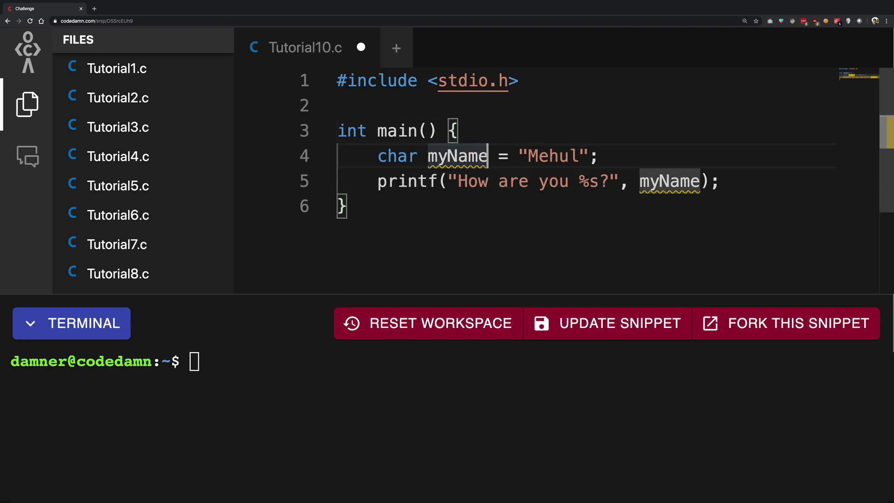
{"action": "type", "text": "[]"}
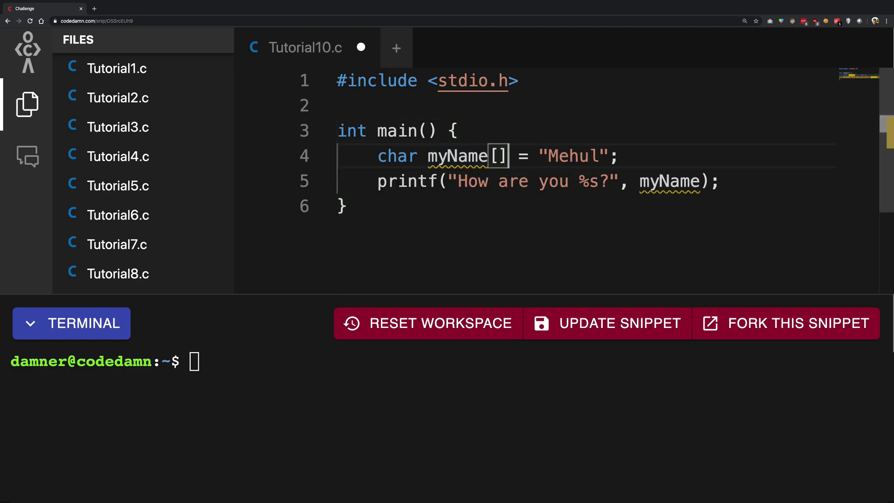
{"action": "left_click_drag", "start_coordinate": [517, 156], "coordinate": [488, 155]}
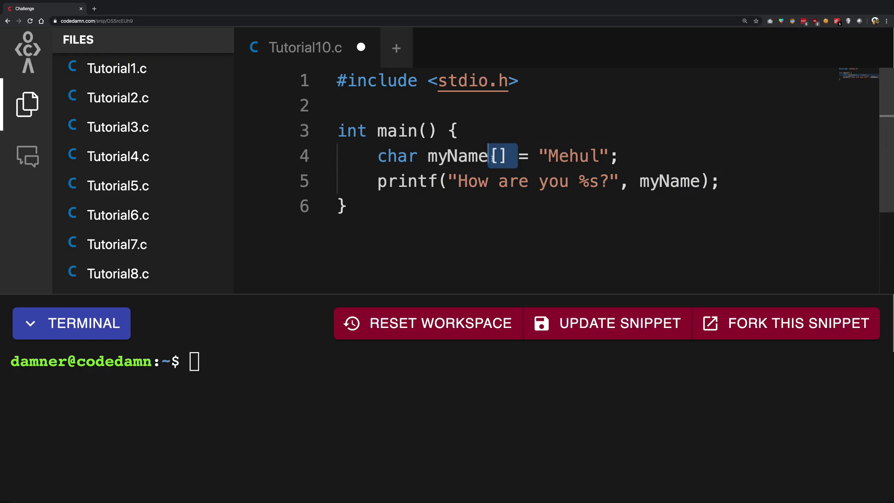
{"action": "left_click_drag", "start_coordinate": [508, 155], "coordinate": [491, 156]}
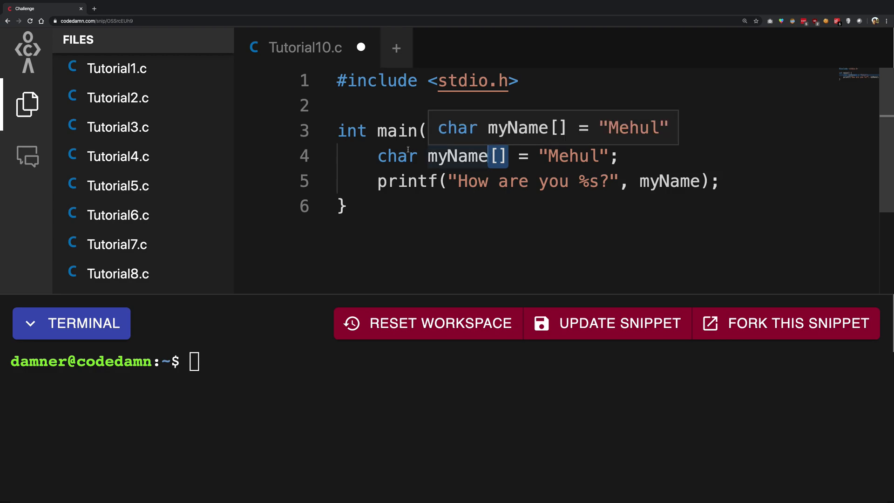
{"action": "double_click", "coordinate": [394, 156]}
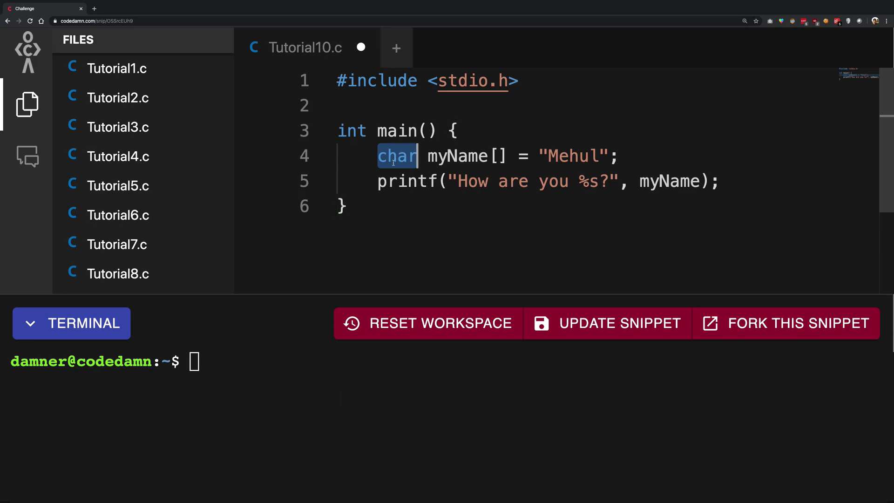
{"action": "double_click", "coordinate": [457, 156]}
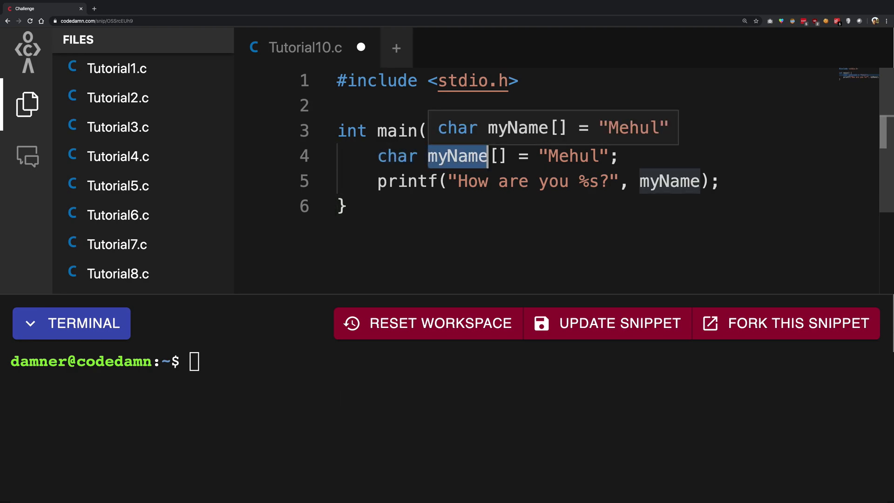
{"action": "double_click", "coordinate": [413, 156]}
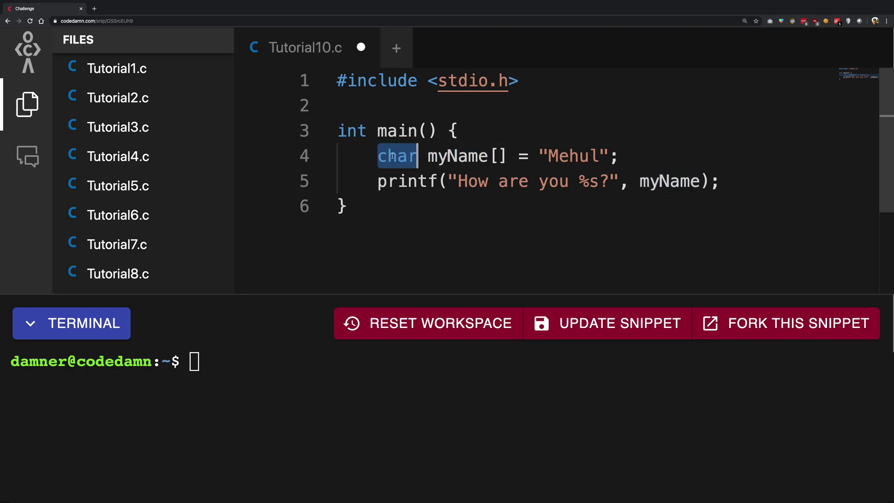
{"action": "double_click", "coordinate": [498, 155]}
{"action": "left_click", "coordinate": [499, 207]}
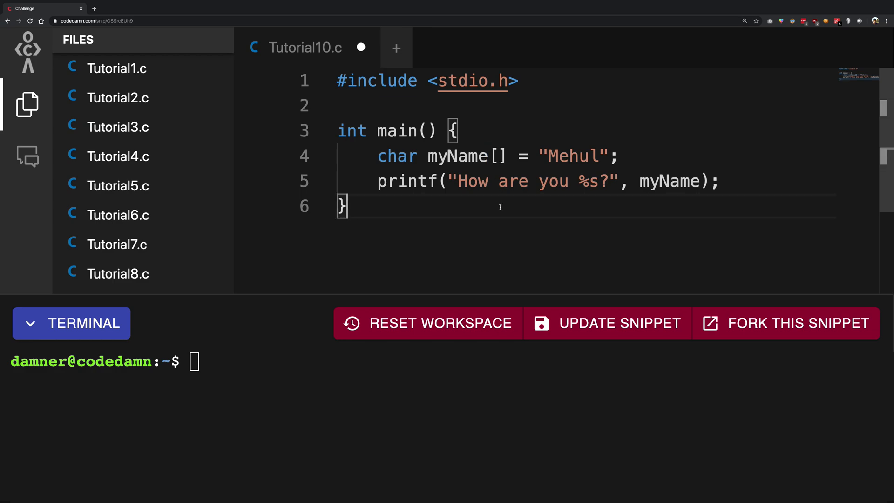
{"action": "double_click", "coordinate": [507, 155]}
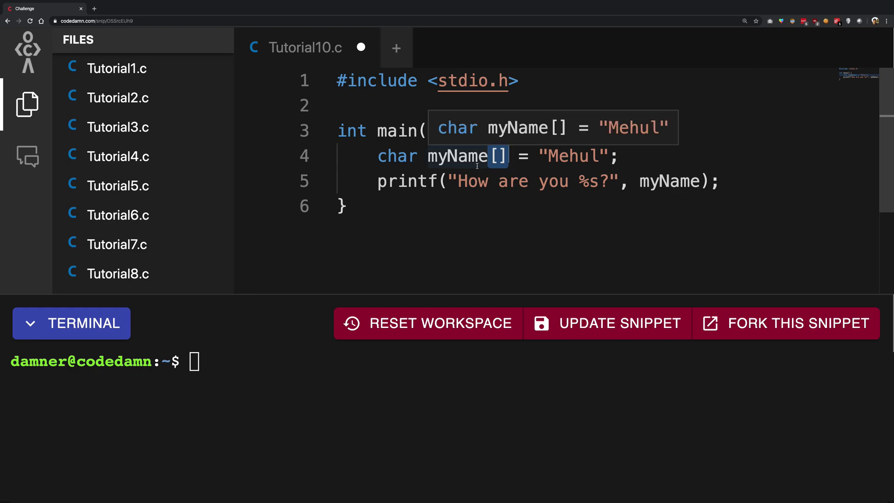
{"action": "double_click", "coordinate": [490, 155]}
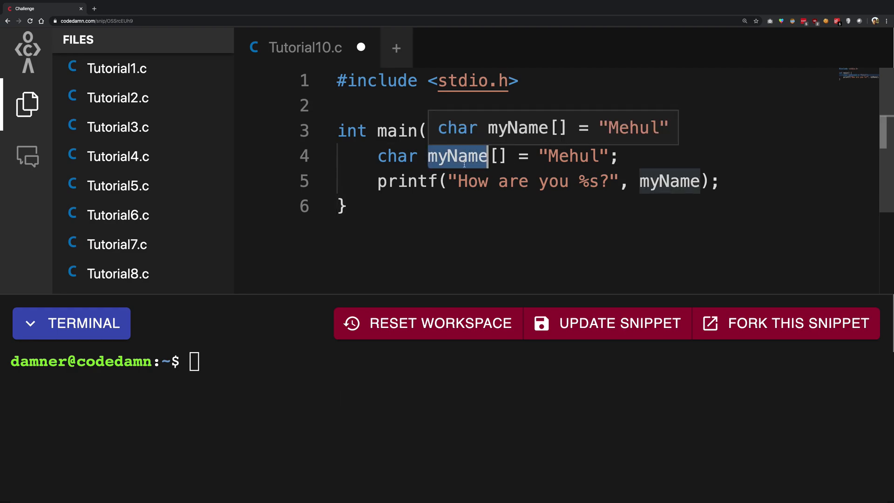
{"action": "double_click", "coordinate": [412, 155]}
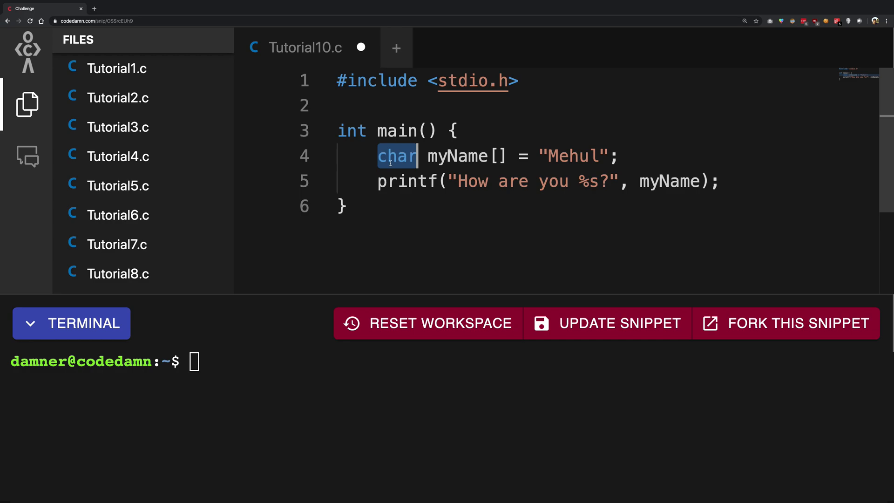
- Save Tutorial10.c, recompile with gcc and run ./a.out, printing "How are you Mehul?"
{"action": "left_click", "coordinate": [528, 155]}
{"action": "key", "text": "ctrl+s"}
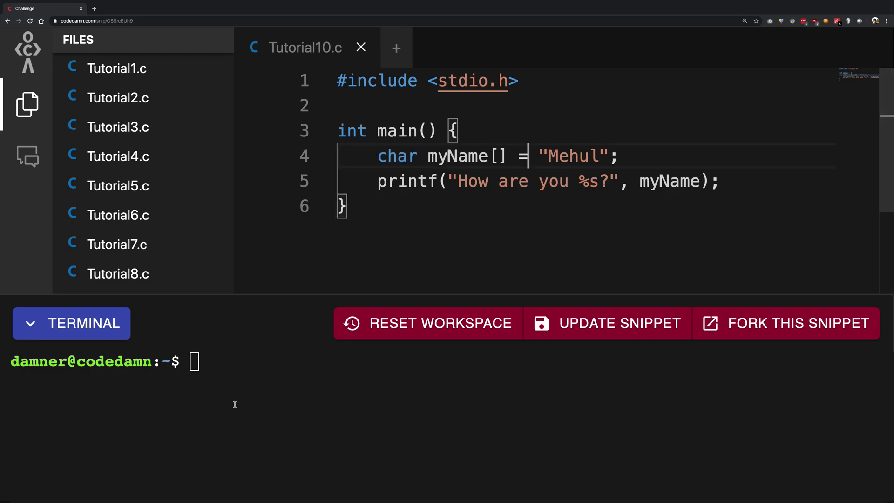
{"action": "type", "text": "./a.out"}
{"action": "key", "text": "Up"}
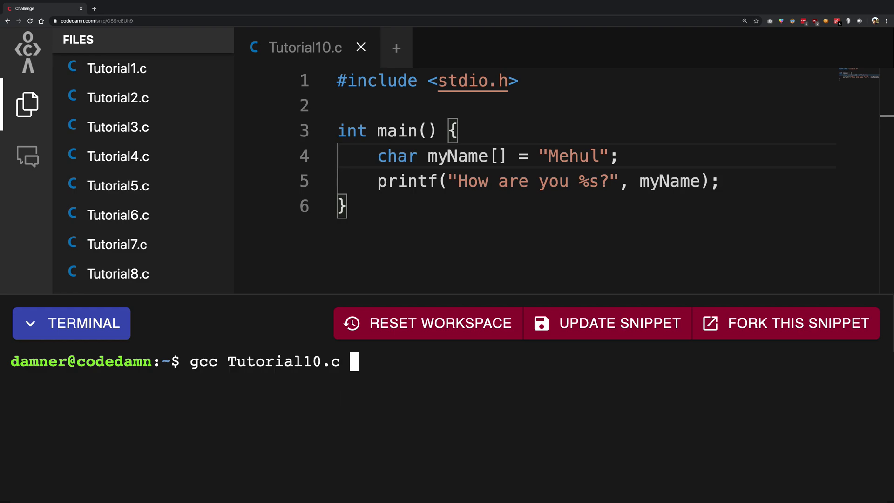
{"action": "key", "text": "Return"}
{"action": "type", "text": "./"}
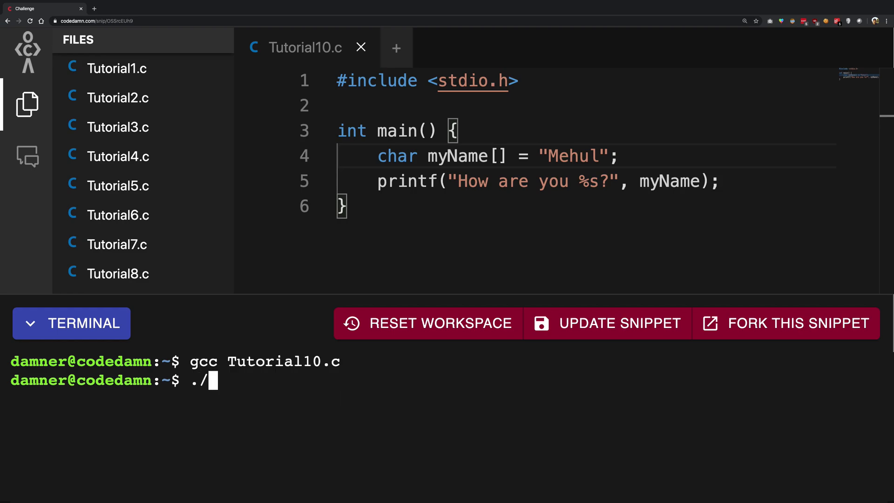
{"action": "type", "text": "a.out"}
{"action": "key", "text": "Return"}
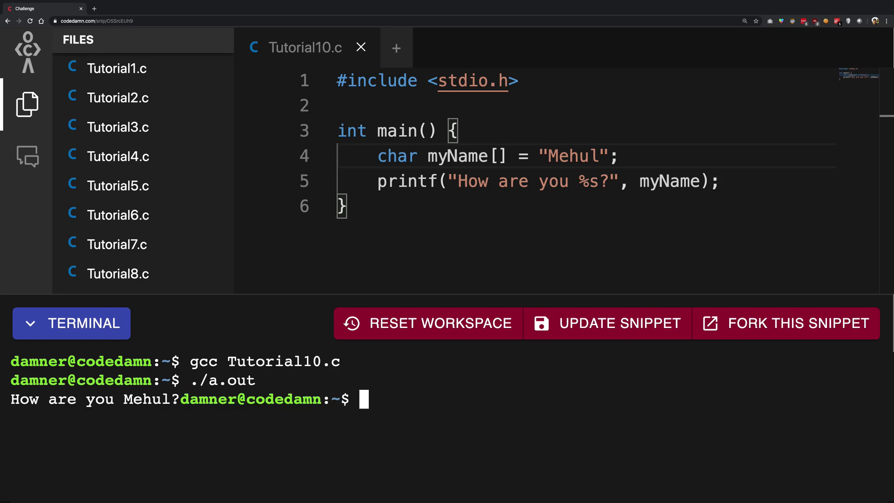
- Change the name string to "Mehul!!!", recompile and run, printing "How are you Mehul!!!?"
{"action": "left_click", "coordinate": [604, 159]}
{"action": "type", "text": "!!"}
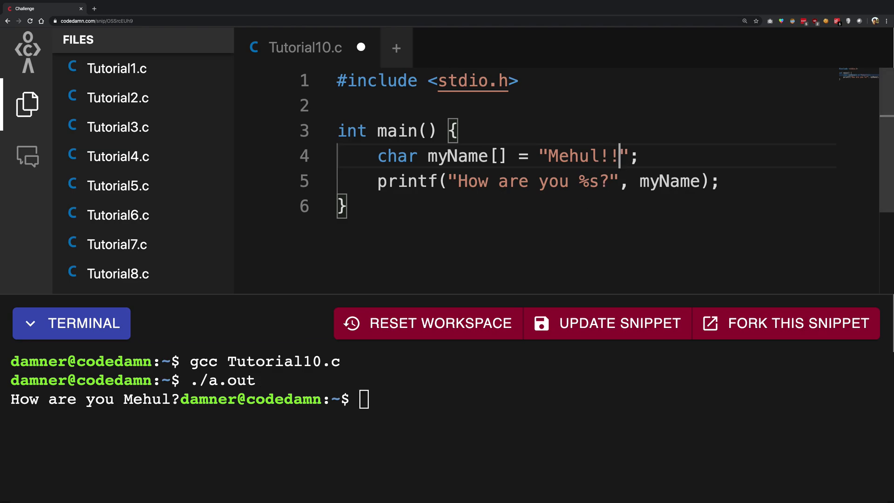
{"action": "type", "text": "!"}
{"action": "left_click", "coordinate": [356, 401]}
{"action": "key", "text": "Up"}
{"action": "key", "text": "Up"}
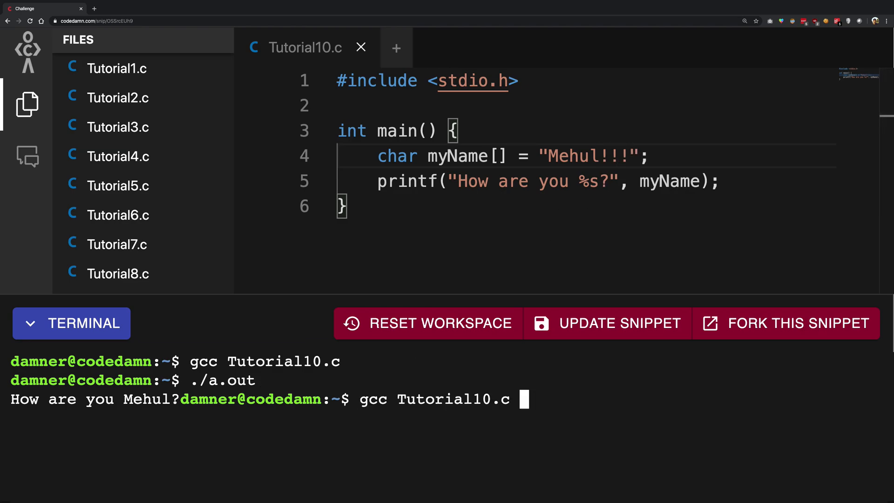
{"action": "key", "text": "Return"}
{"action": "type", "text": ".a/"}
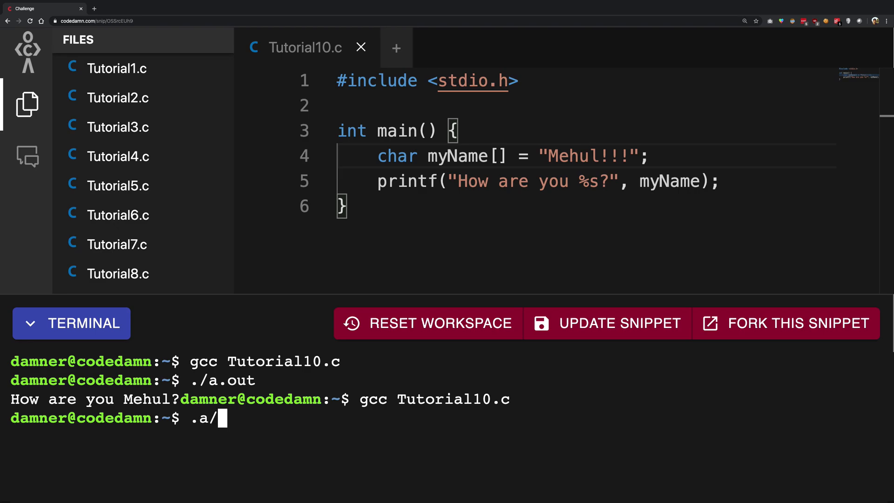
{"action": "key", "text": "BackSpace"}
{"action": "key", "text": "BackSpace"}
{"action": "type", "text": "/a.out"}
{"action": "key", "text": "Return"}
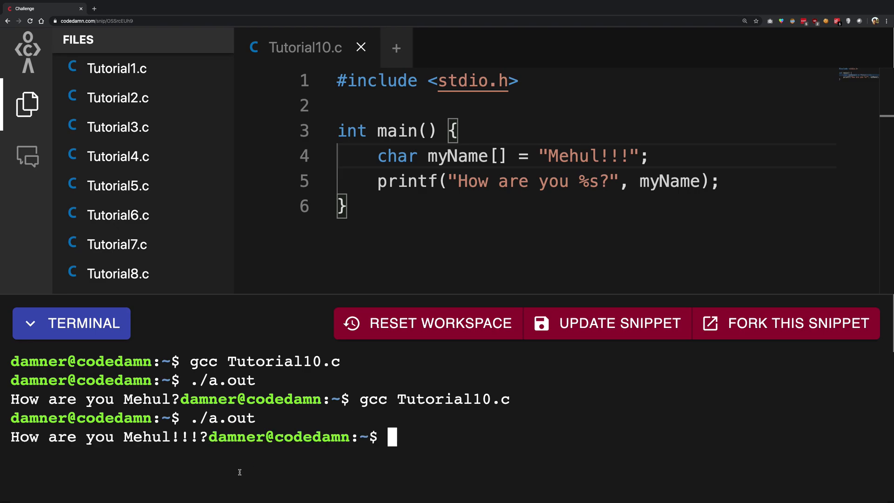
{"action": "left_click_drag", "start_coordinate": [202, 436], "coordinate": [123, 437]}
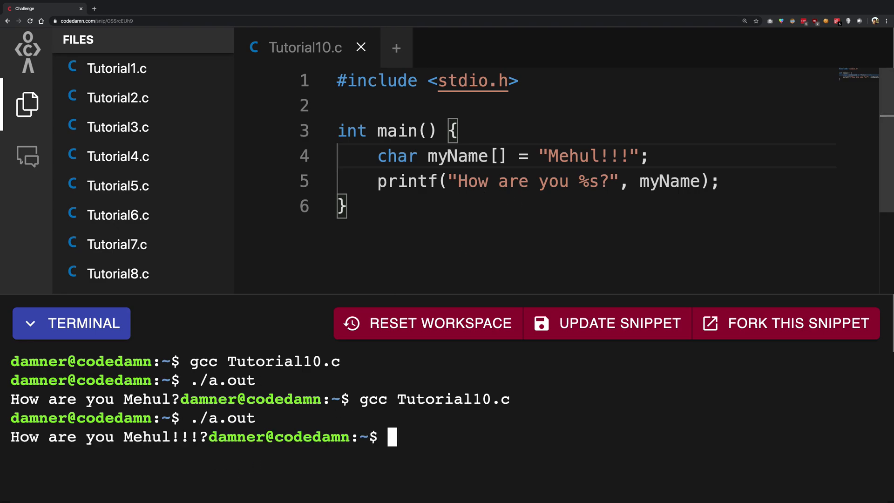
{"action": "double_click", "coordinate": [467, 156]}
{"action": "key", "text": "Right"}
{"action": "key", "text": "Right"}
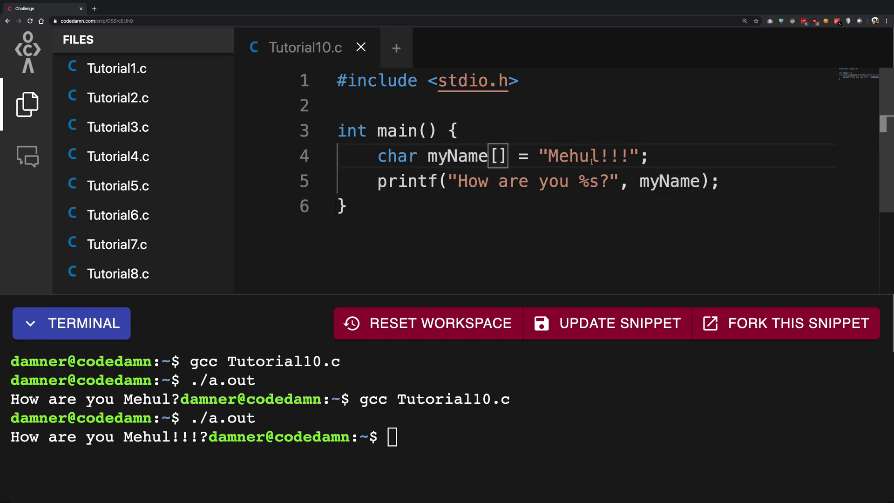
{"action": "key", "text": "Right"}
{"action": "key", "text": "Right"}
{"action": "key", "text": "Right"}
{"action": "left_click", "coordinate": [657, 181]}
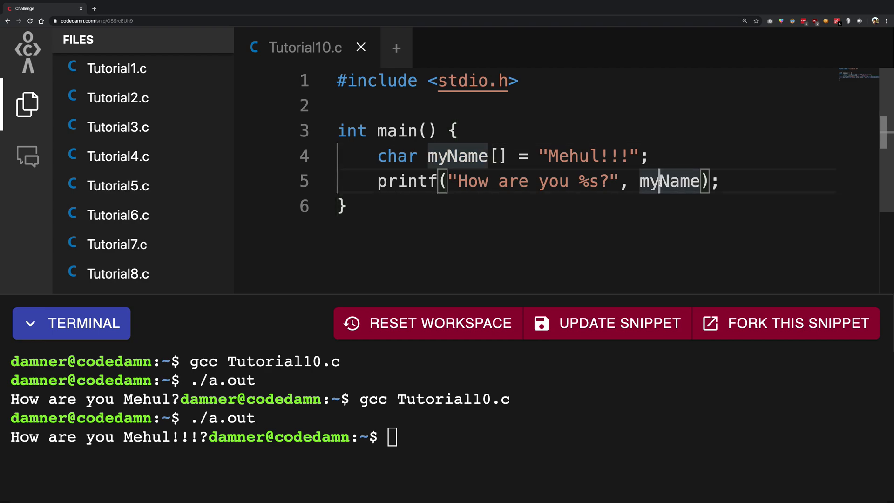